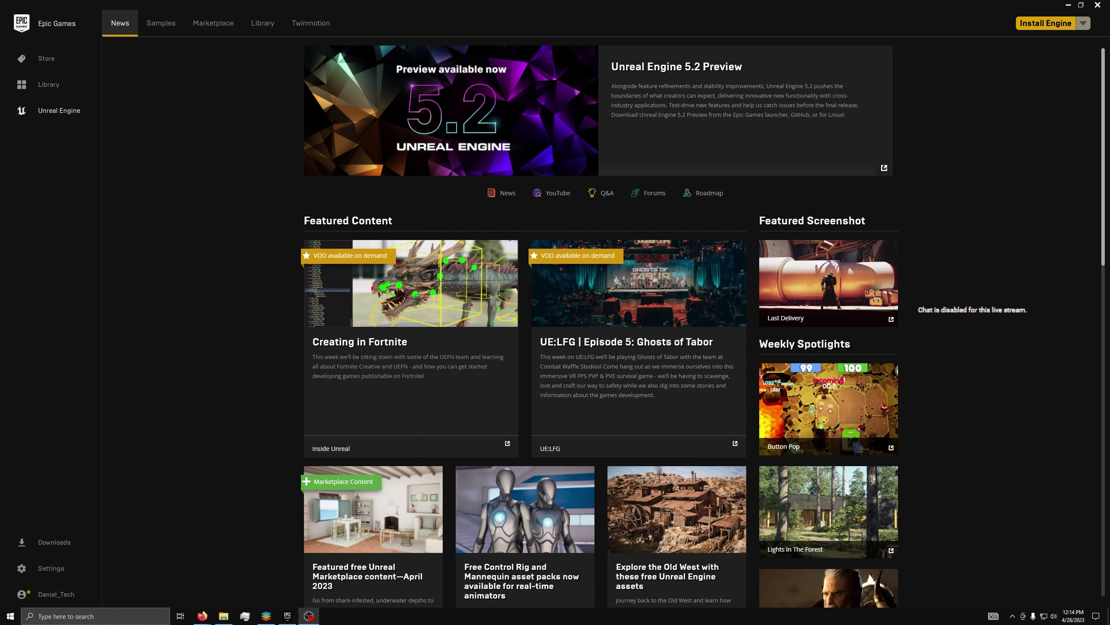
- Bring the Epic Games Launcher window to the front
click(970, 259)
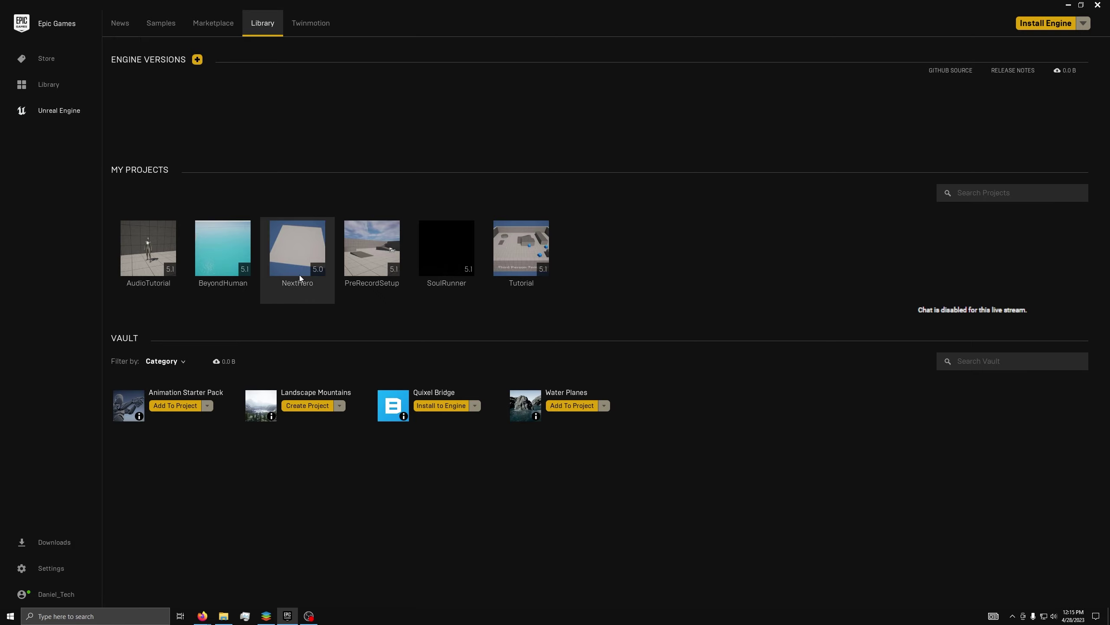
- Add Unreal Engine 5.1.1 under Library's Engine Versions, install it at the default location, and launch it
click(39, 113)
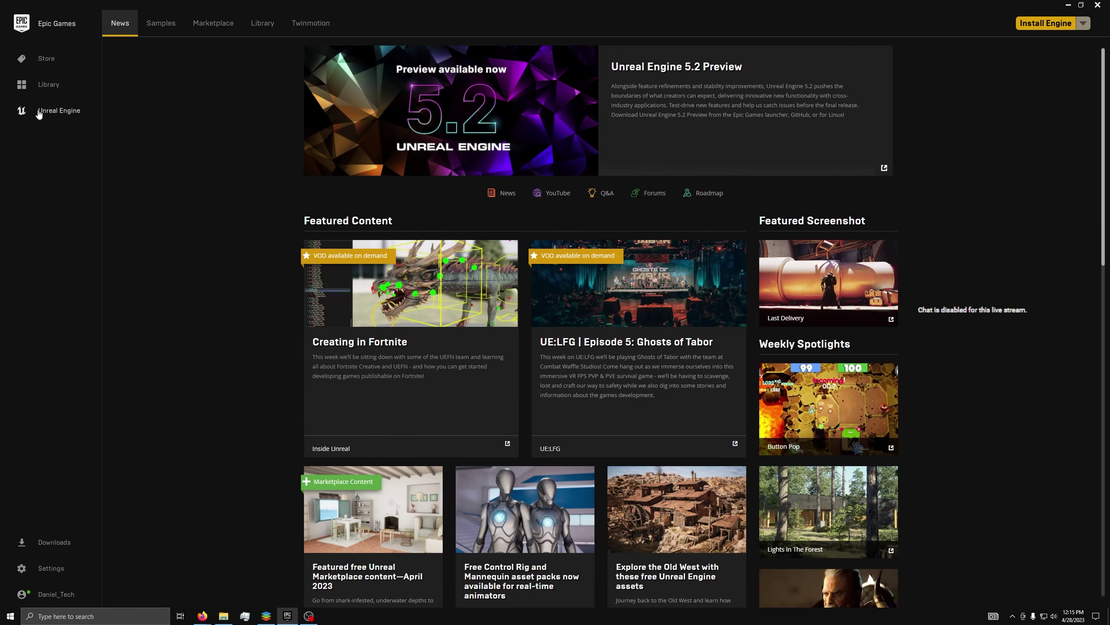
click(268, 30)
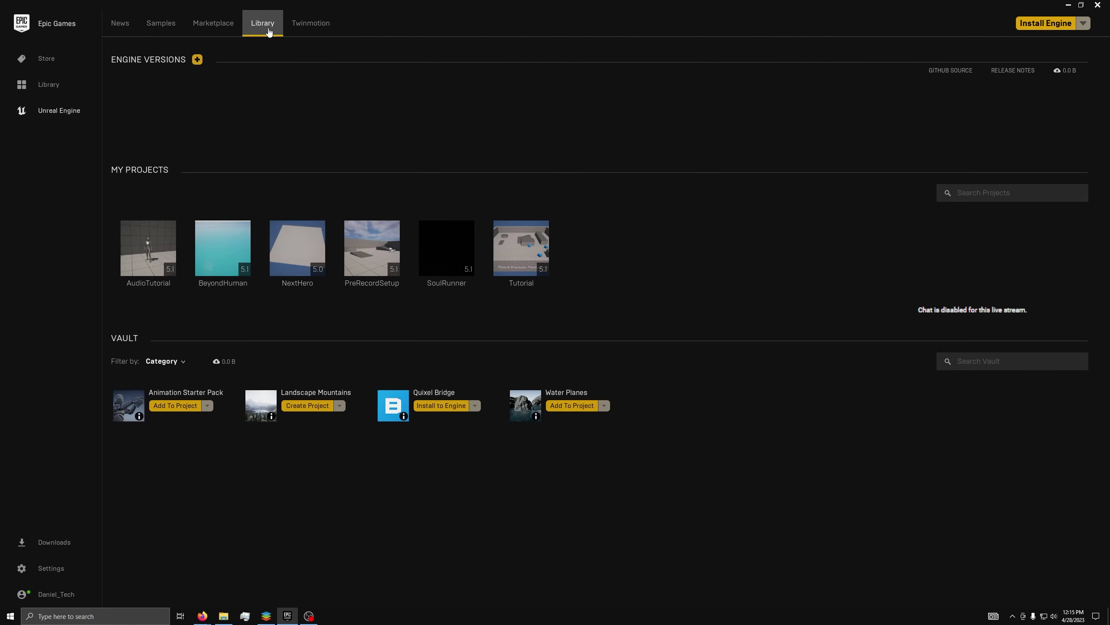
click(198, 60)
click(180, 115)
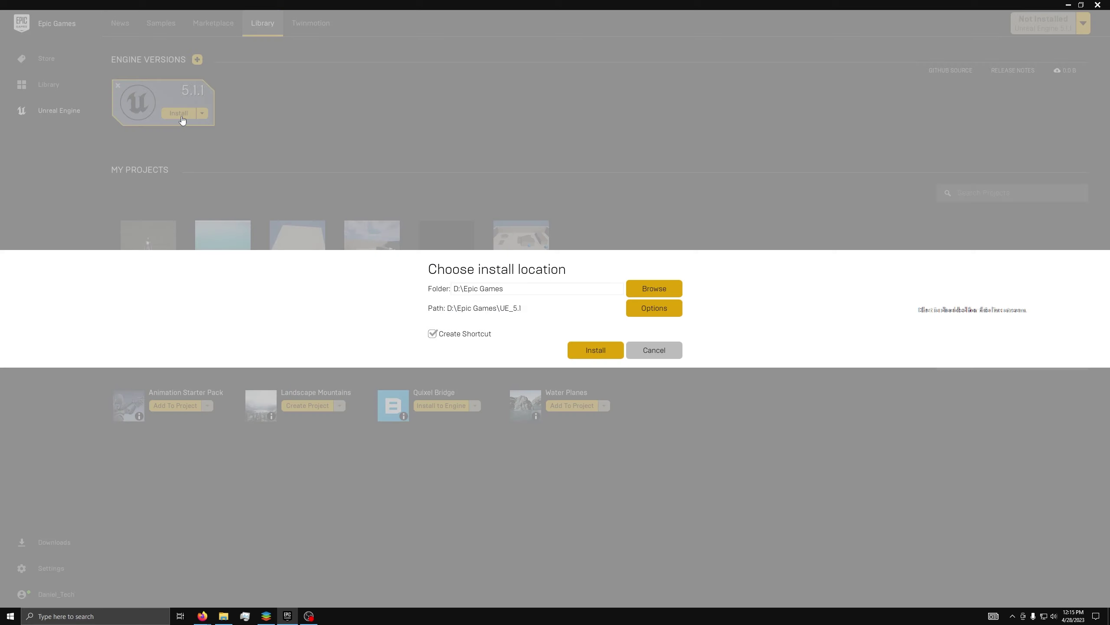
click(581, 353)
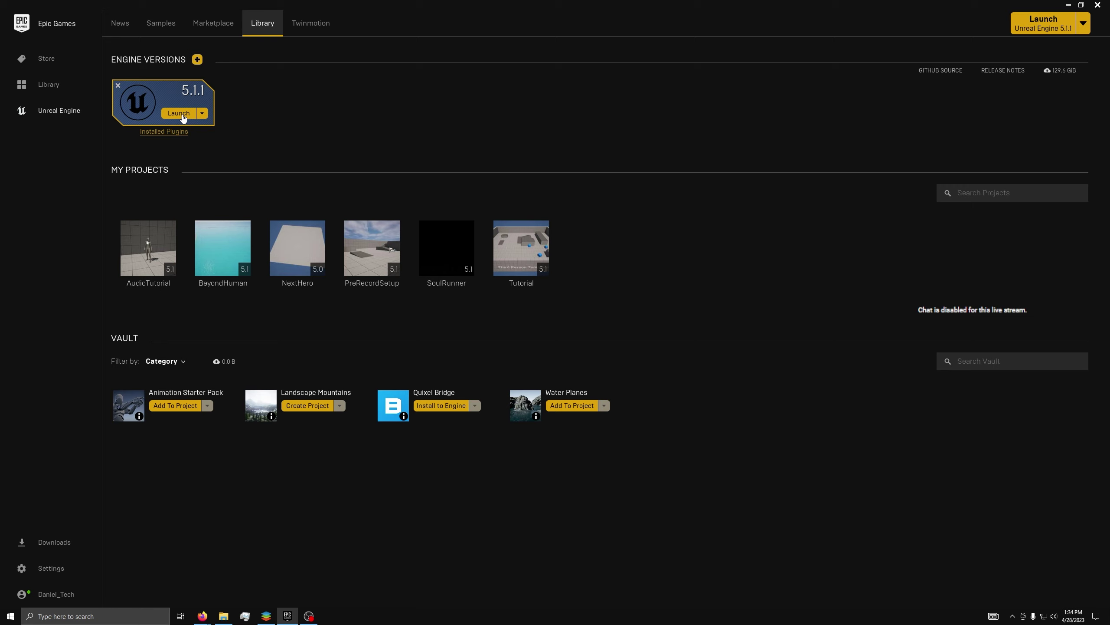
click(179, 113)
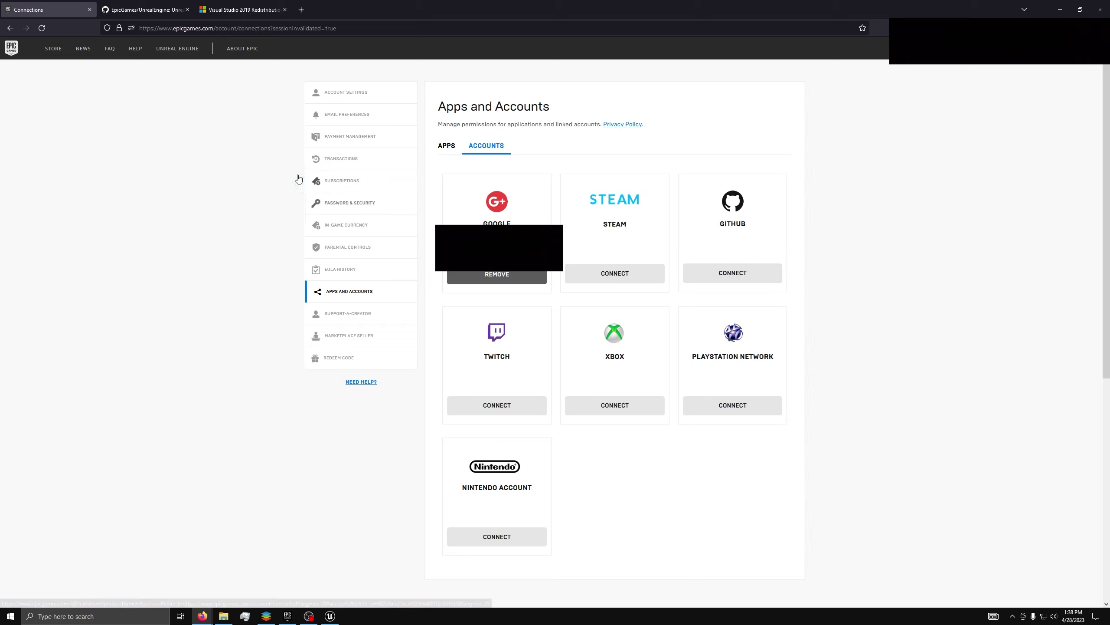
- View the Unreal Engine 5.1.1 release page on GitHub, then go to the Visual Studio 2019 download page
click(147, 4)
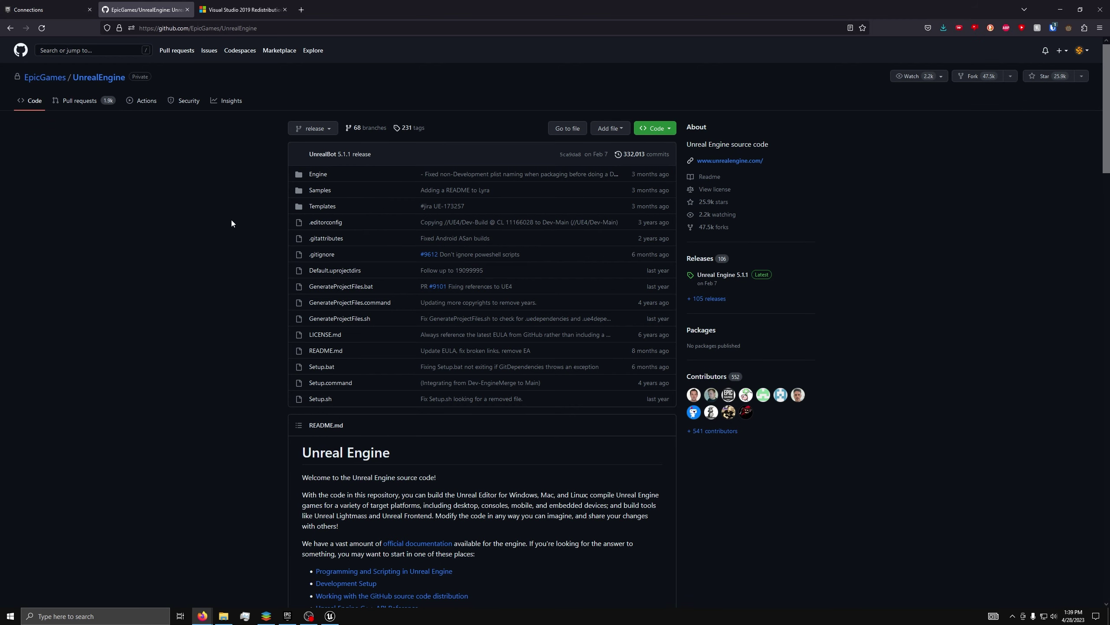
click(707, 276)
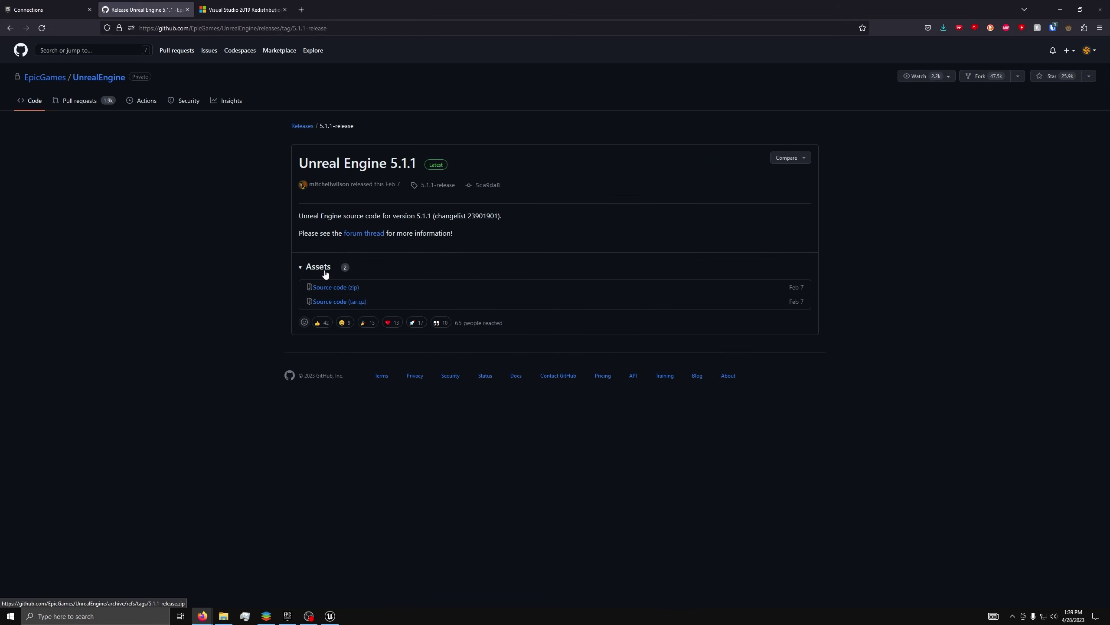
click(257, 5)
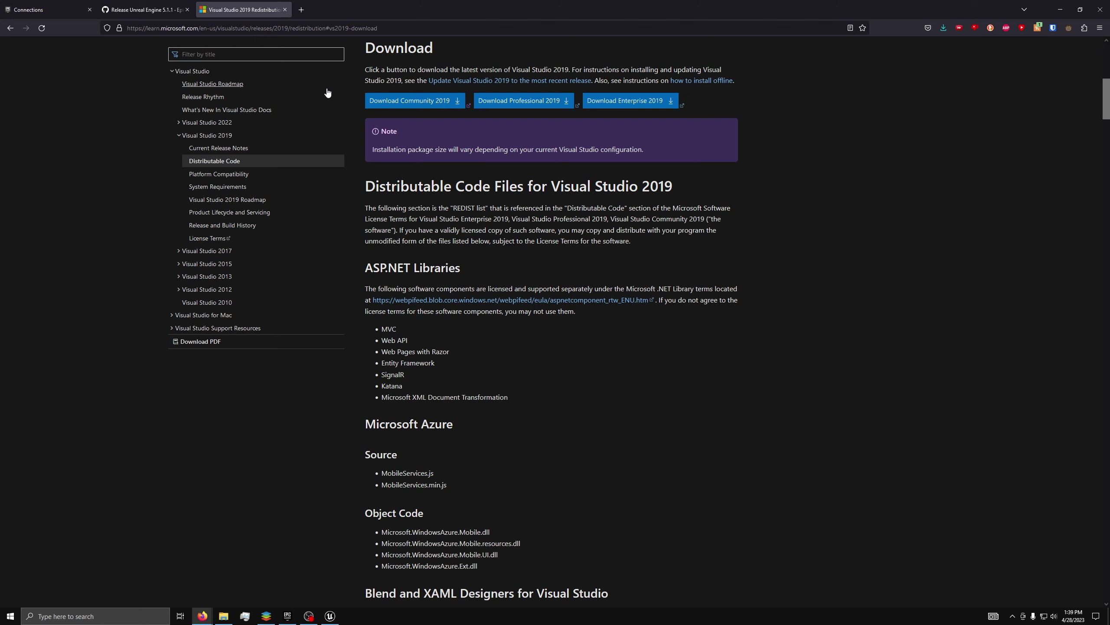
- Download and run the Visual Studio Community 2019 installer, selecting Desktop and Game development with C++
click(415, 101)
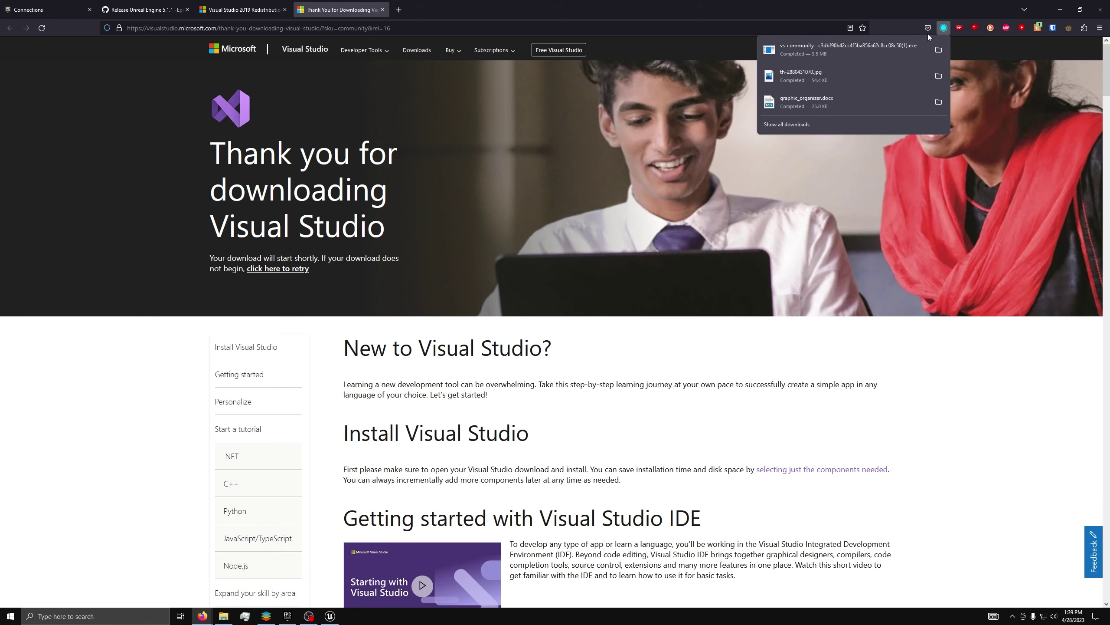
click(800, 49)
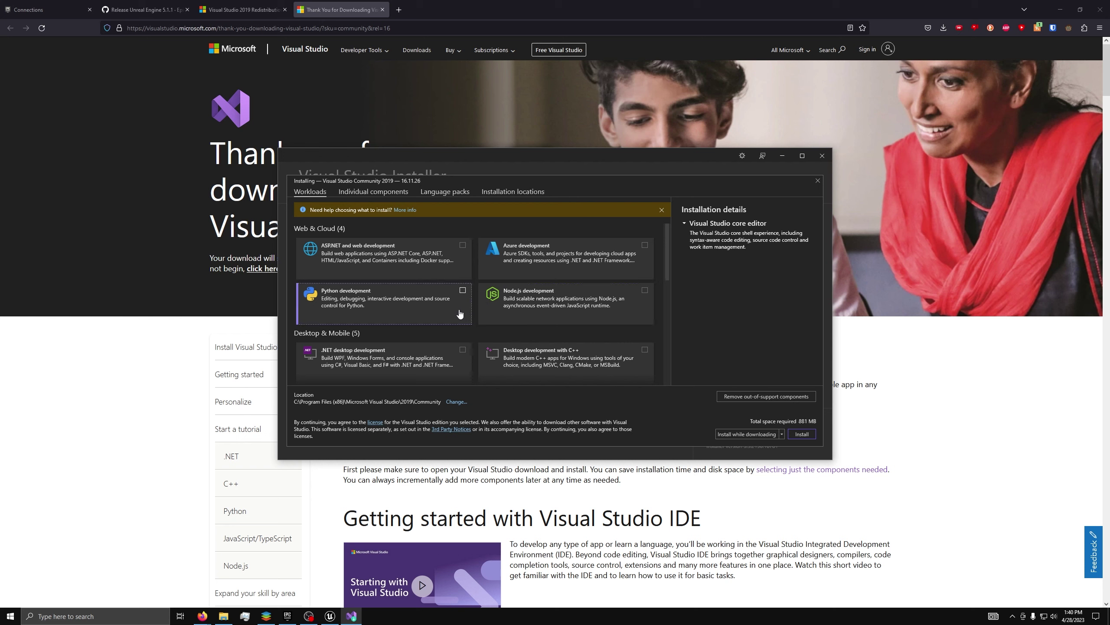
click(523, 352)
scroll(523, 352, down, 3)
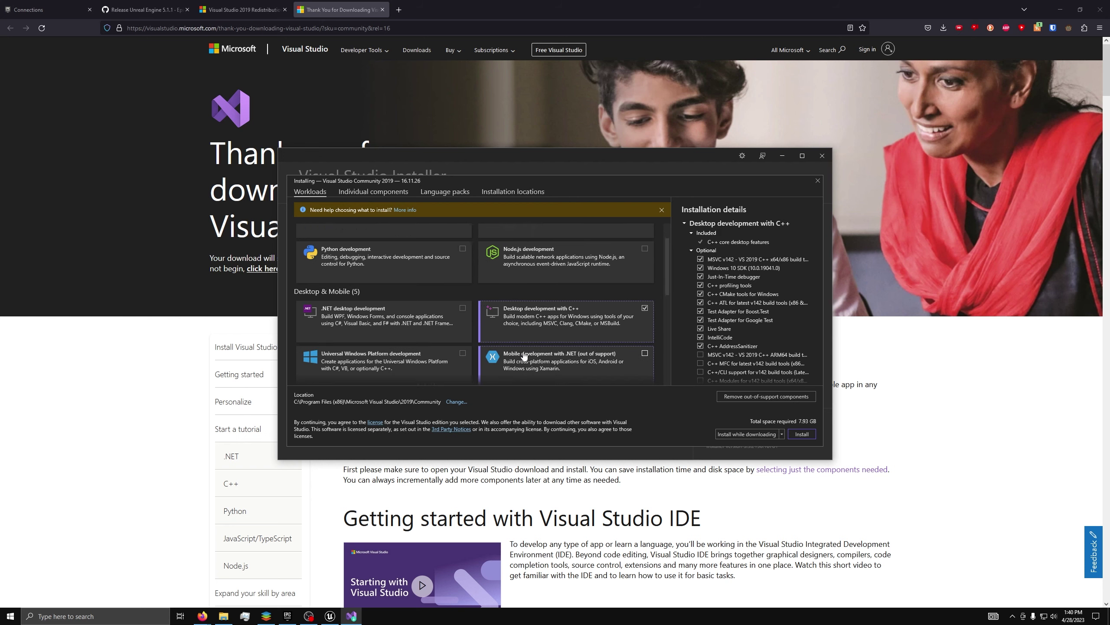
scroll(523, 354, down, 1)
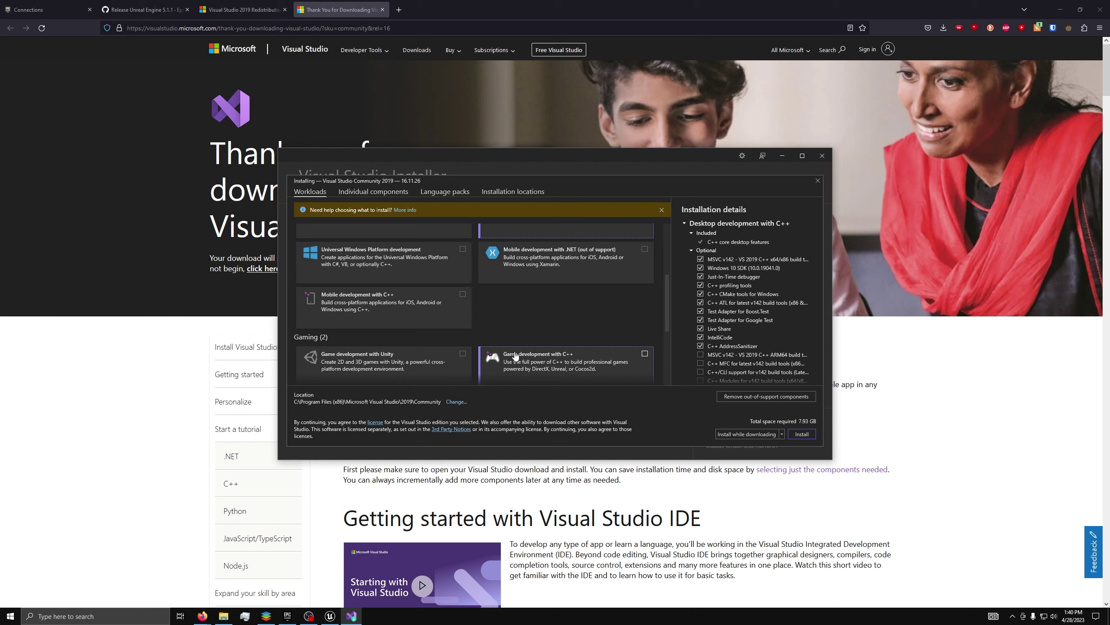
click(517, 355)
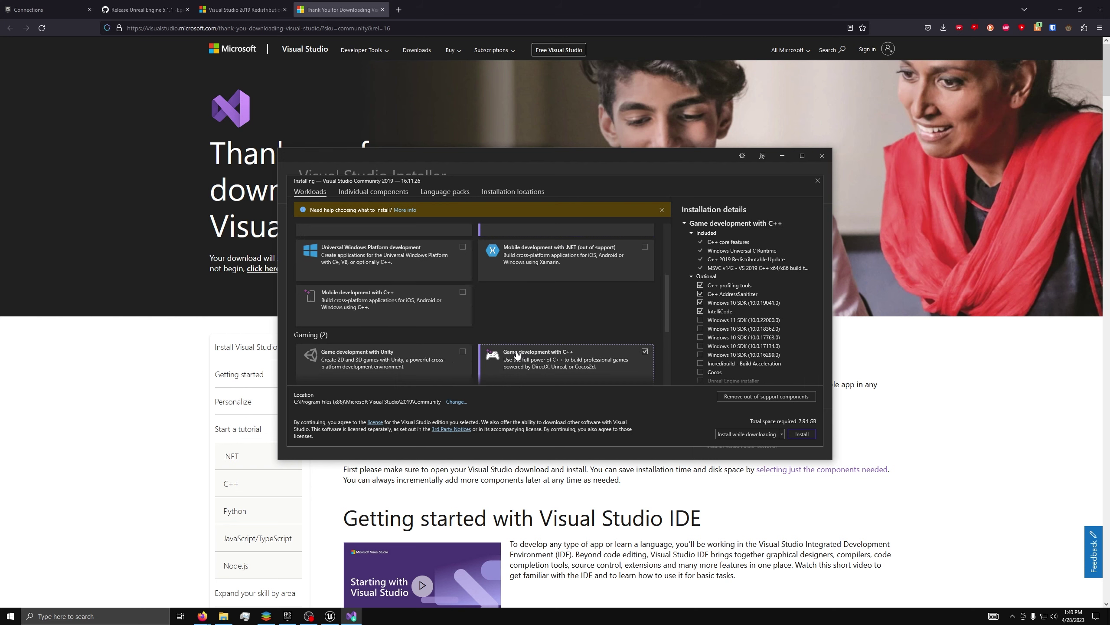
- Add the Unreal Engine installer individual component and start the Visual Studio installation
click(359, 192)
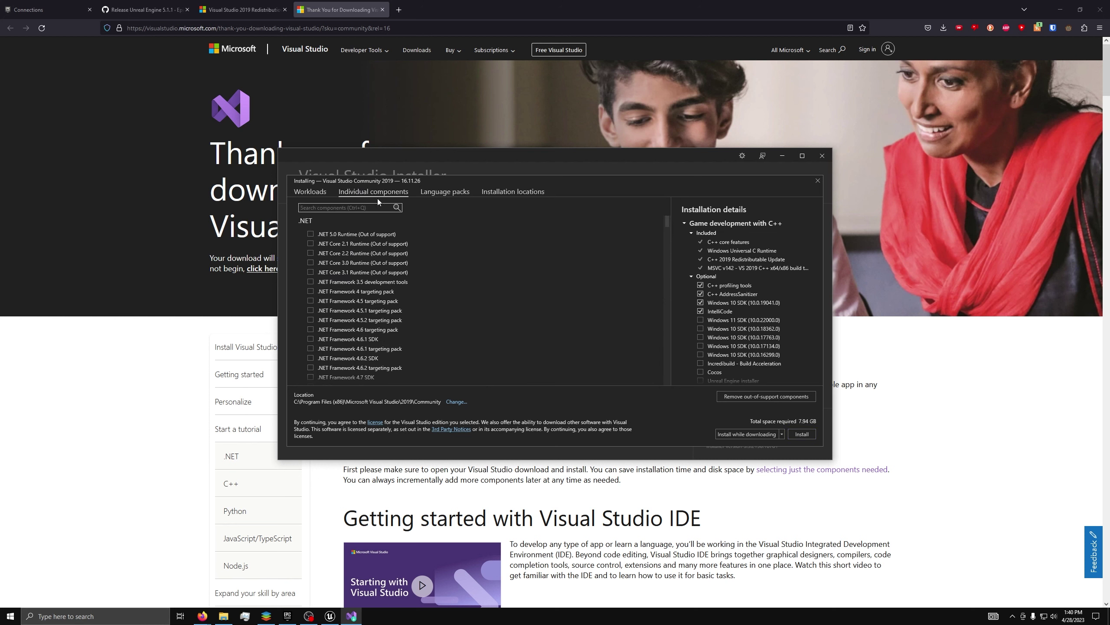
click(340, 207)
text(Unreal)
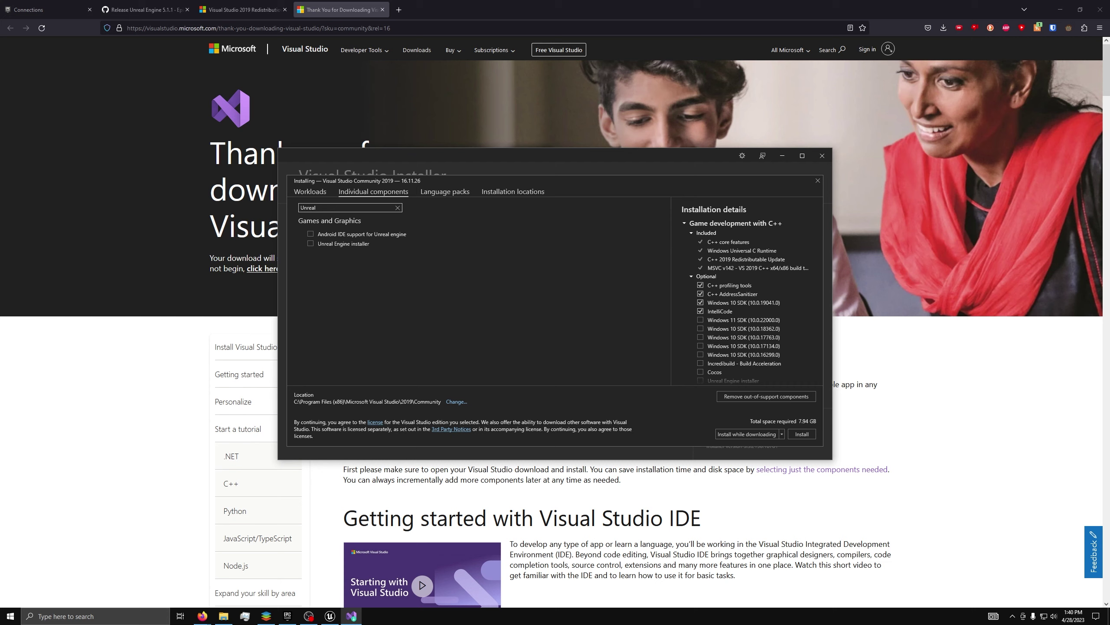
text( Engin)
click(311, 243)
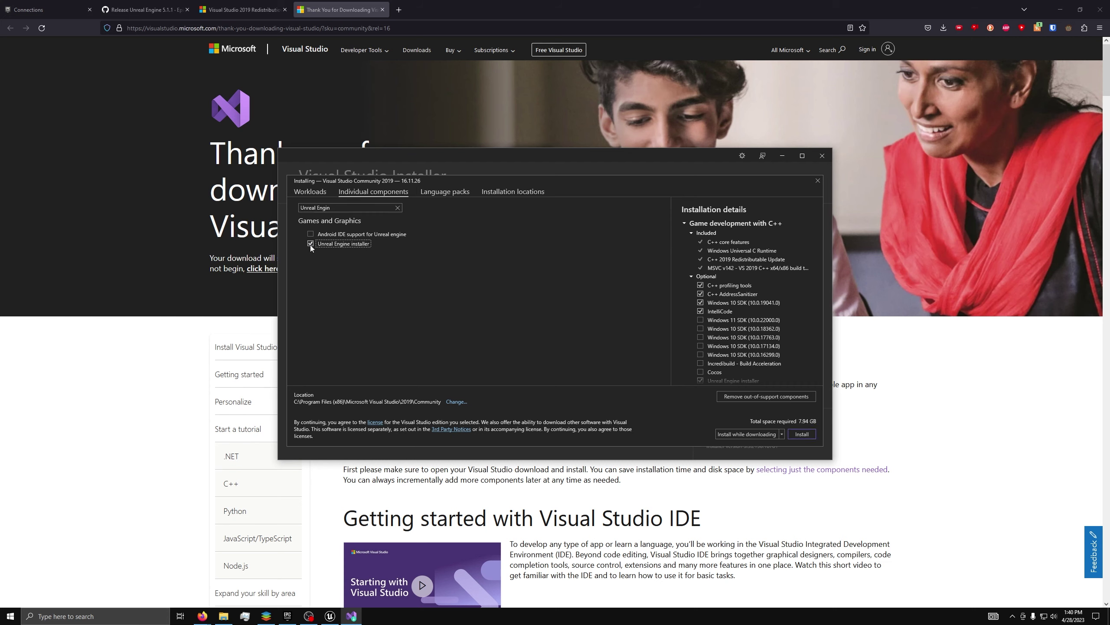
click(808, 436)
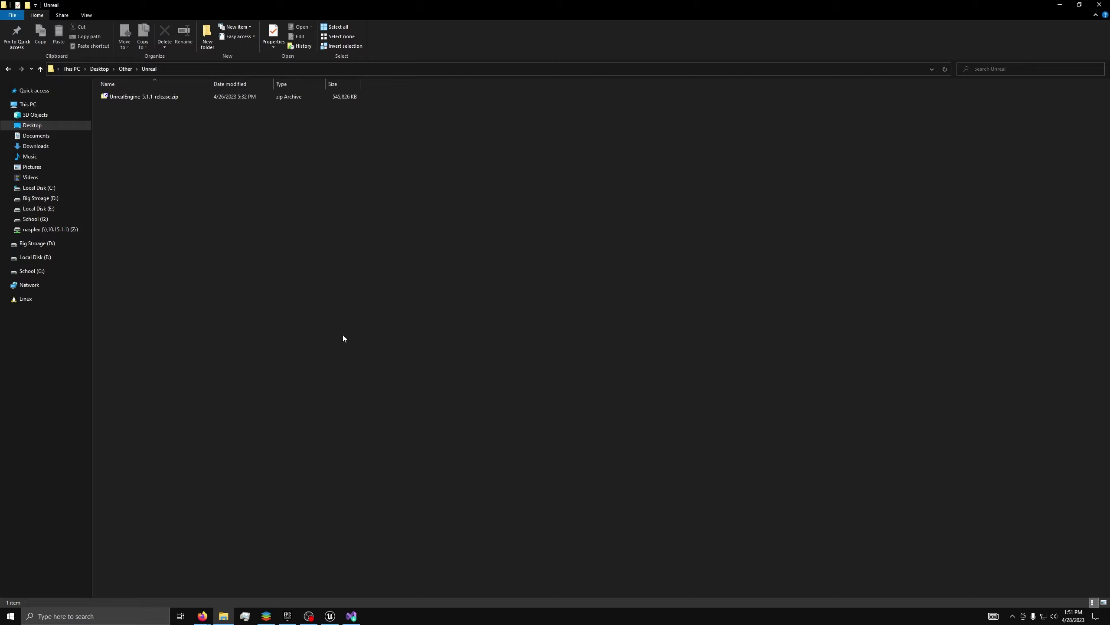
- Extract UnrealEngine-5.1.1-release.zip and run Setup.bat to fetch engine dependencies
right_click(148, 97)
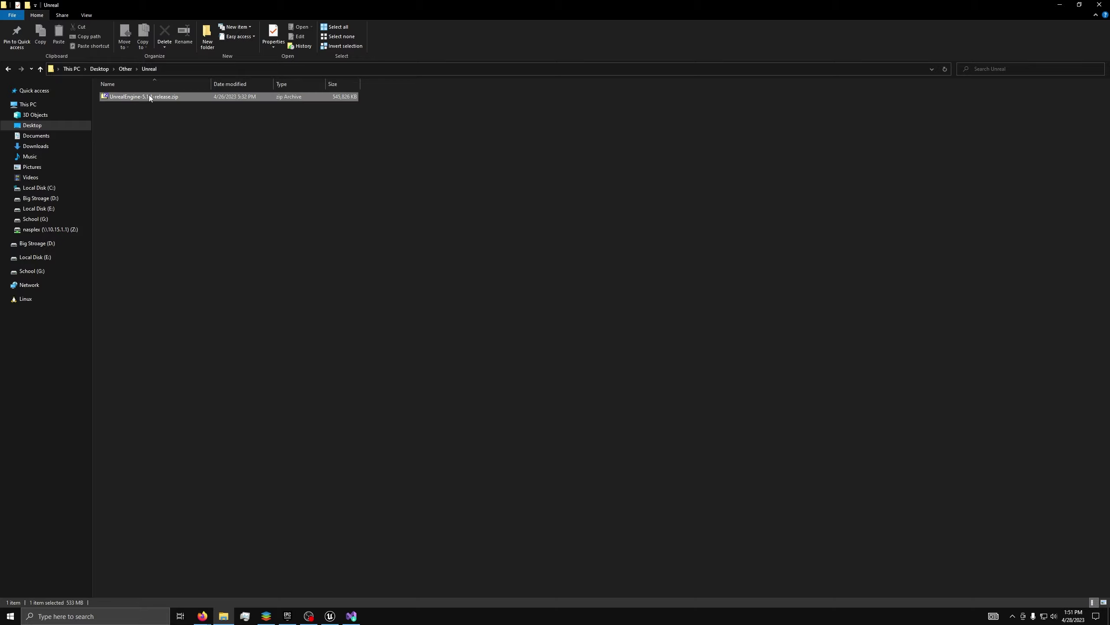
click(88, 115)
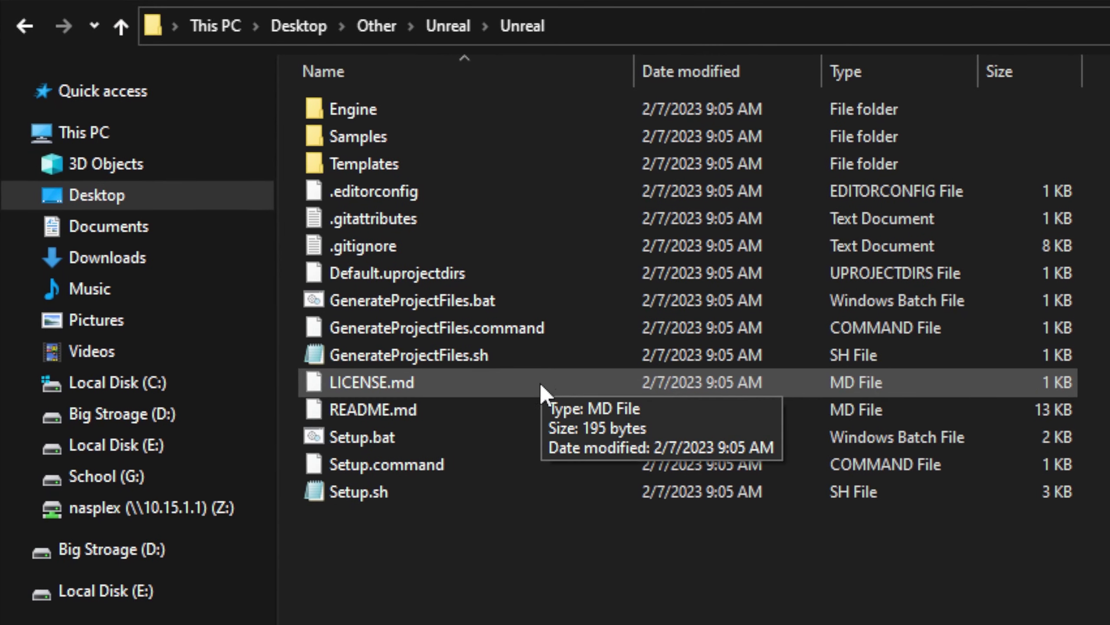
click(369, 442)
click(370, 385)
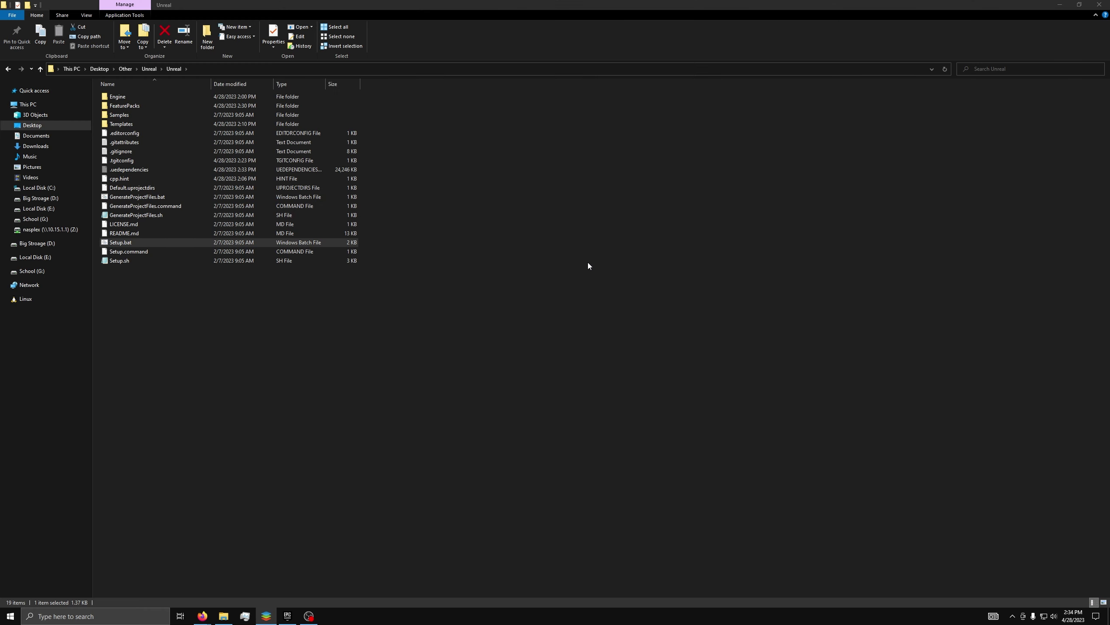
- Run GenerateProjectFiles.bat and open the resulting UE5.sln in Visual Studio
double_click(154, 200)
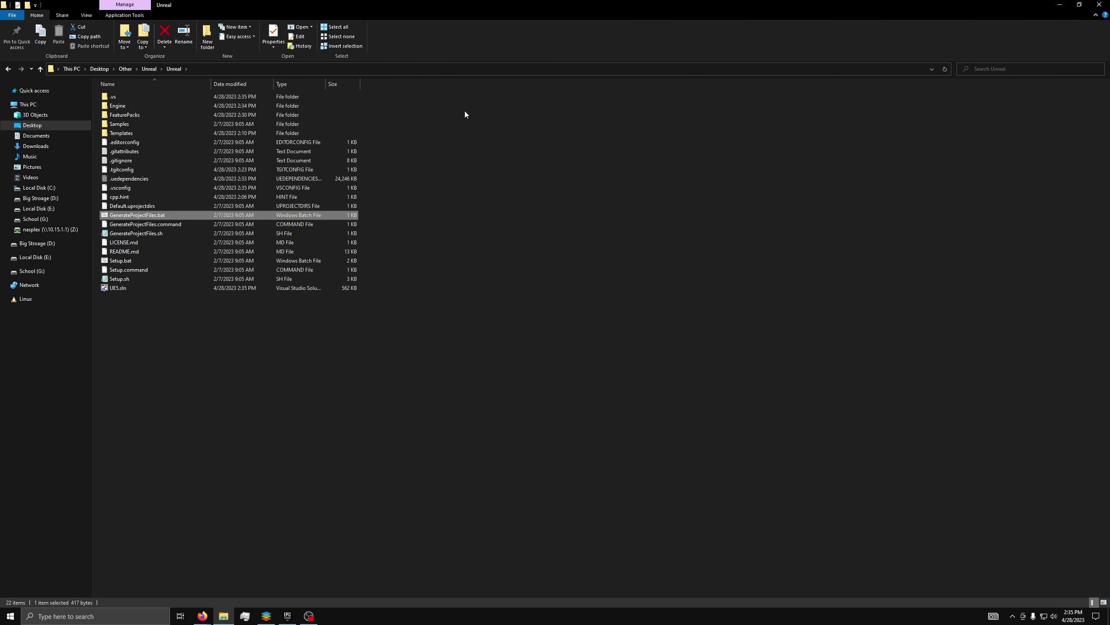
click(119, 287)
double_click(118, 288)
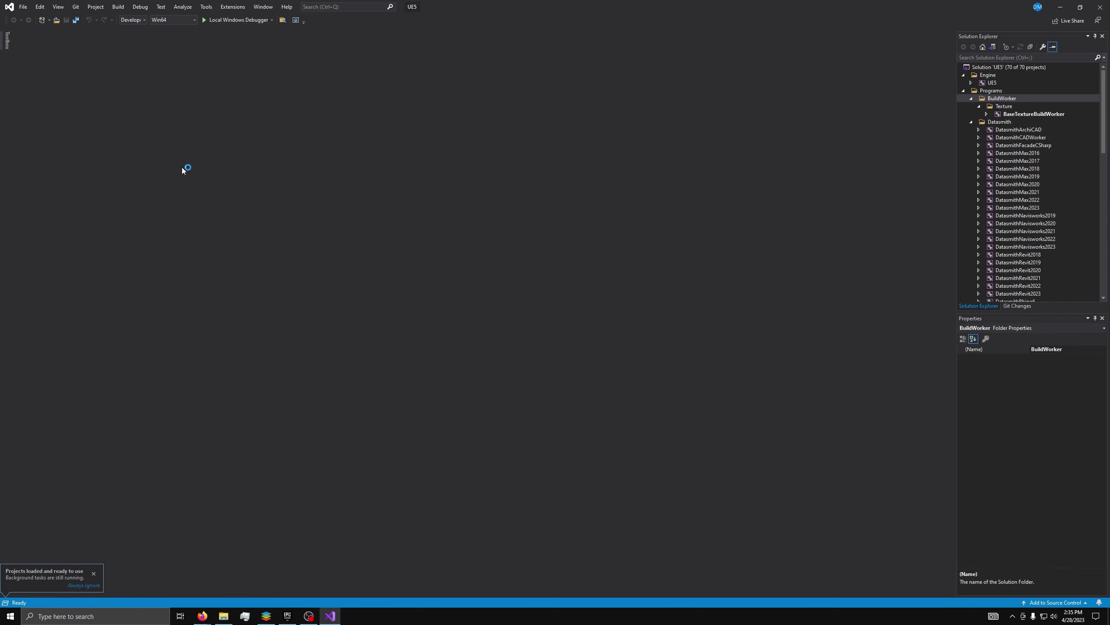
- Switch to the Development Editor configuration and build the UE5 project from Solution Explorer
click(131, 20)
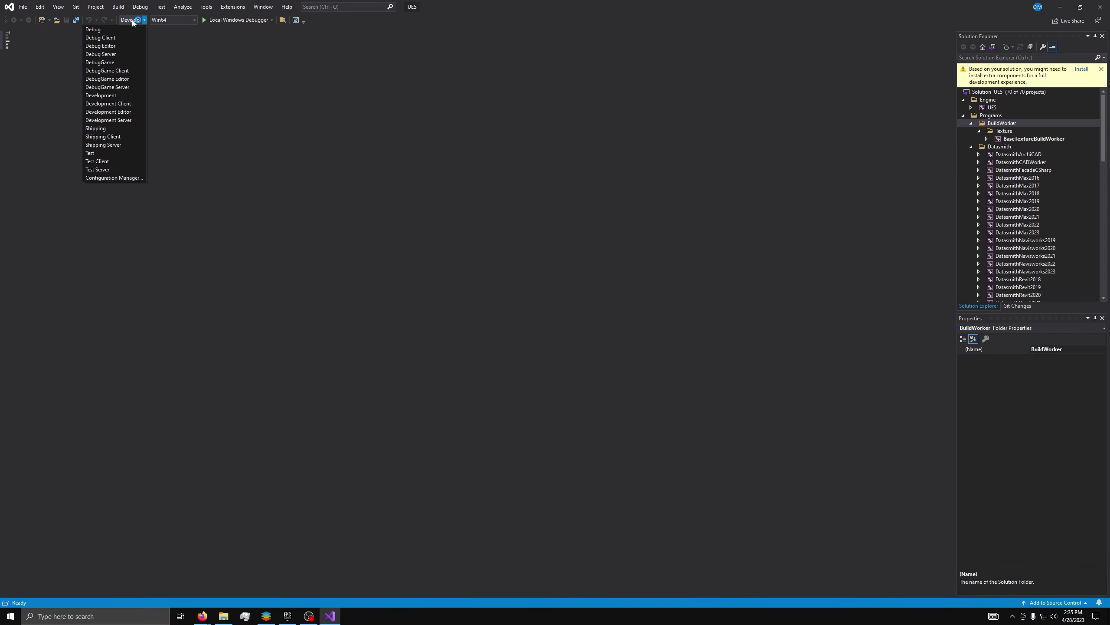
click(100, 112)
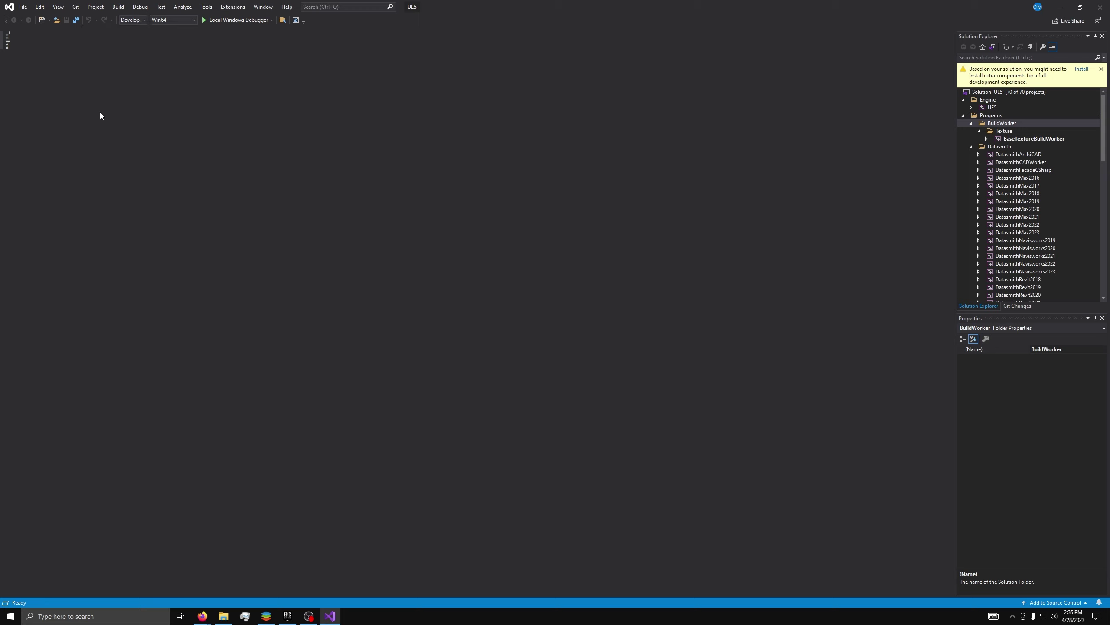
click(982, 108)
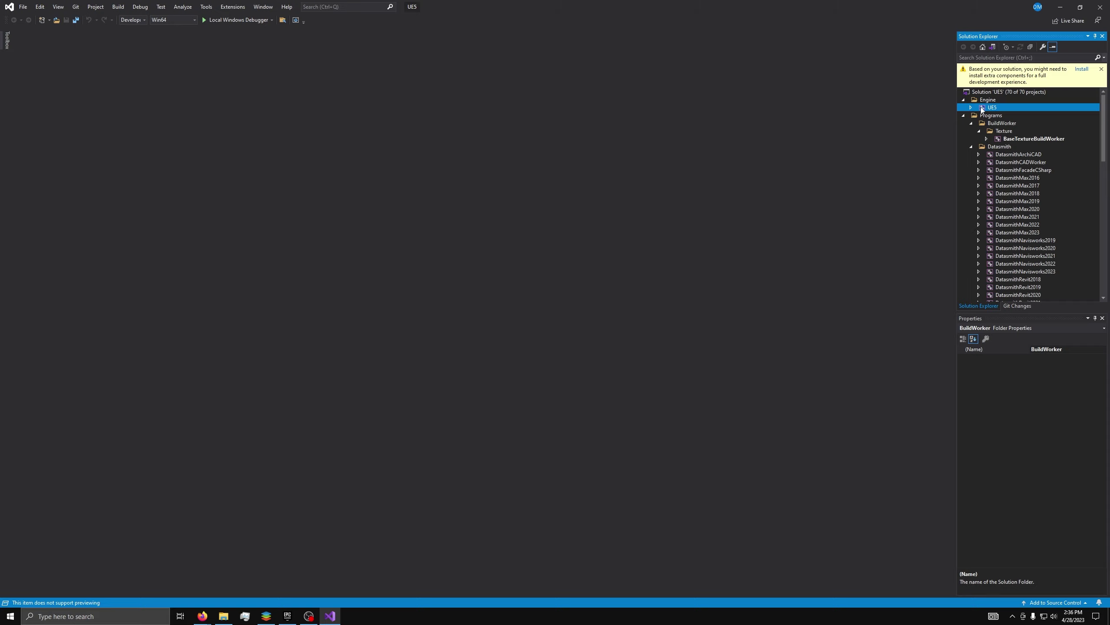
right_click(998, 110)
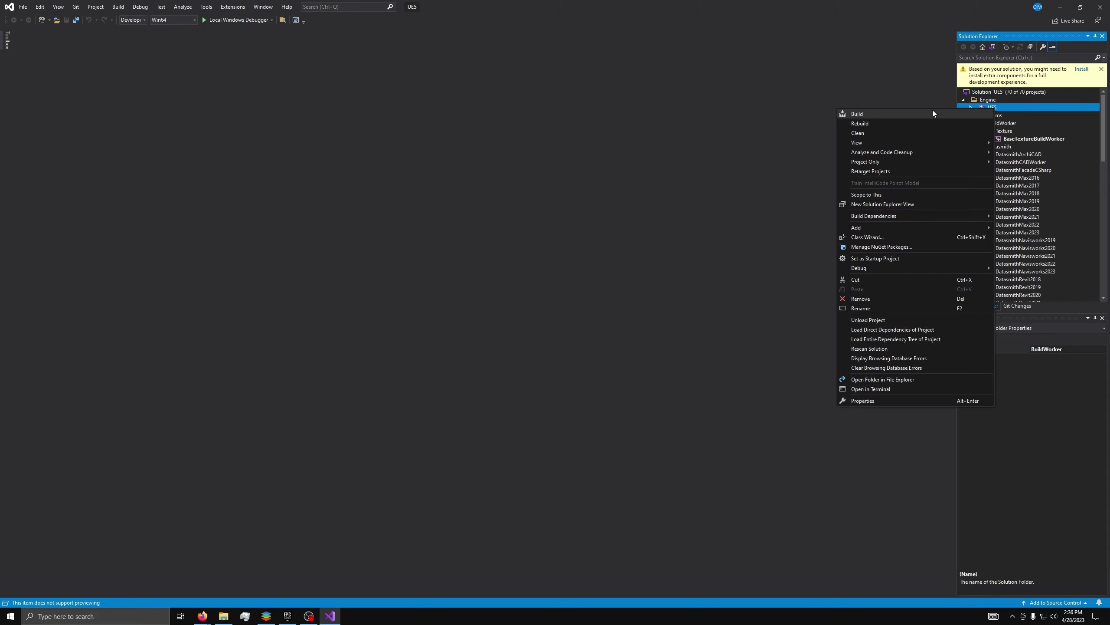
click(932, 112)
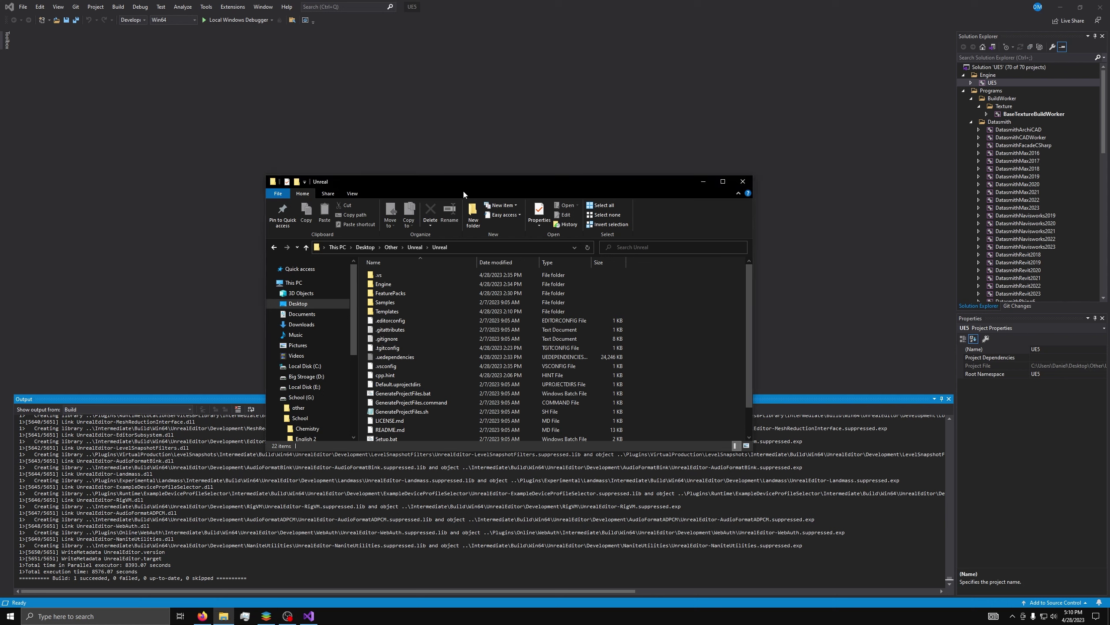
- Browse to Engine\Binaries\Win64 and launch UnrealEditor.exe
click(379, 286)
double_click(380, 284)
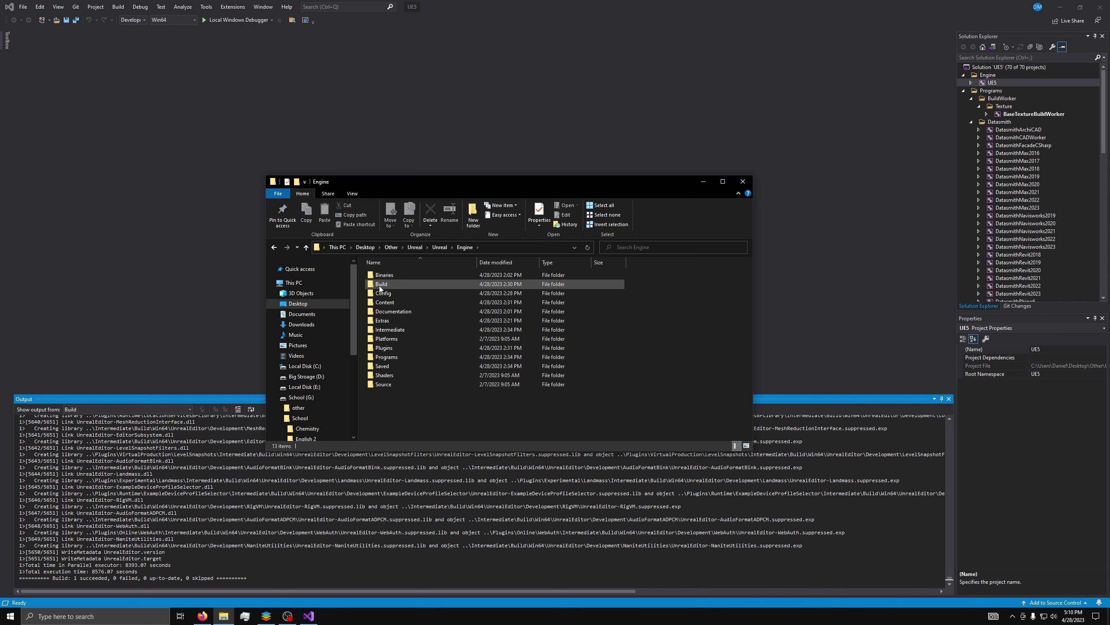
double_click(384, 275)
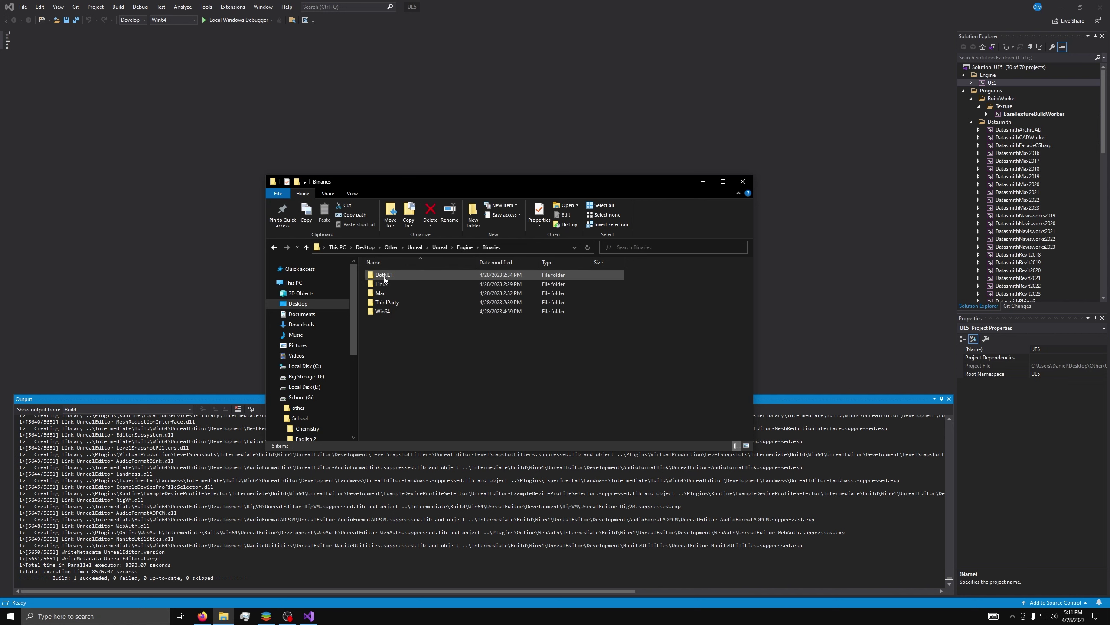
double_click(380, 312)
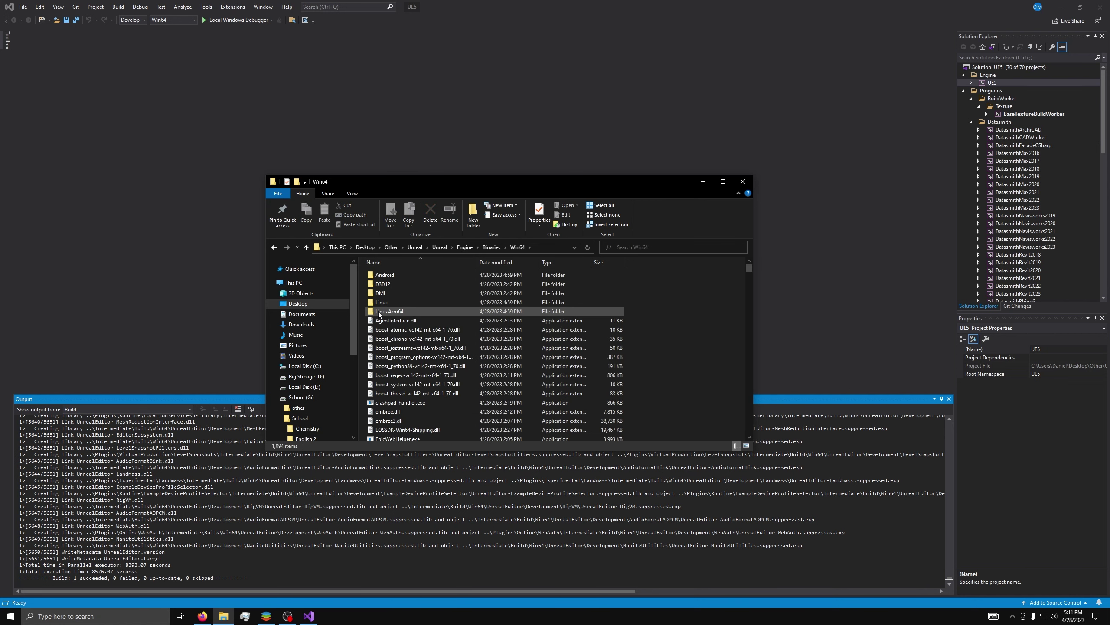
scroll(411, 322, down, 5)
scroll(412, 322, down, 6)
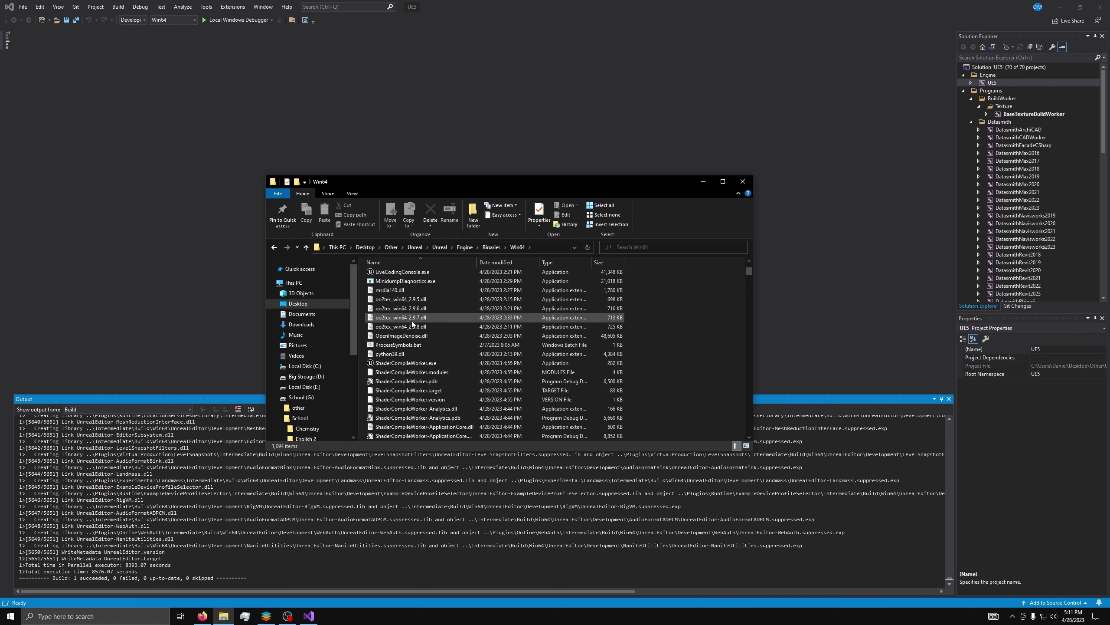
scroll(418, 319, down, 18)
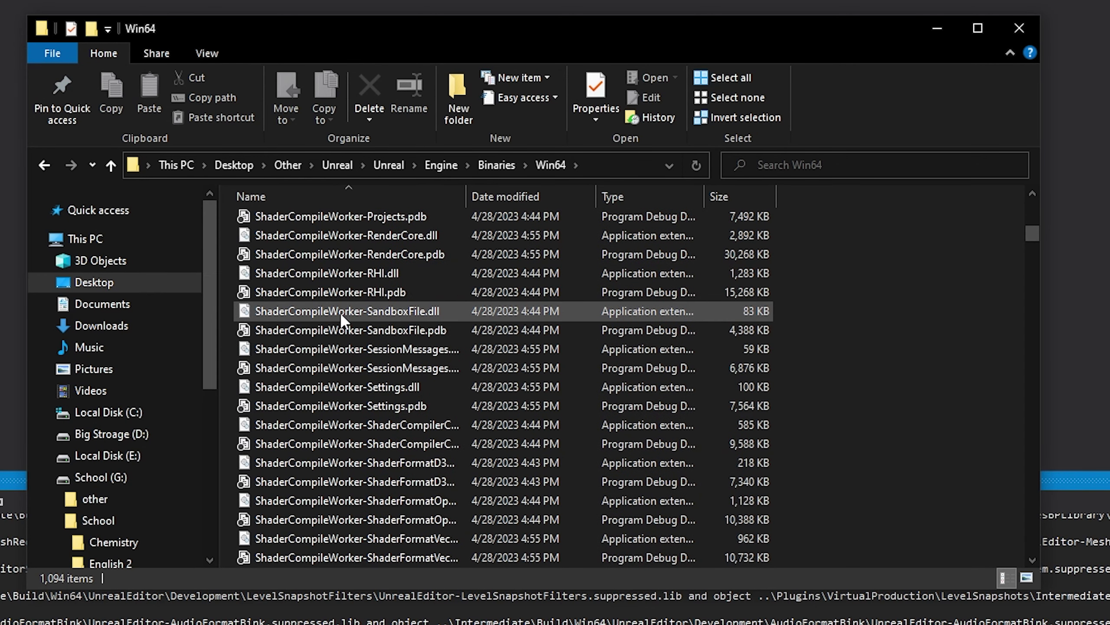
scroll(341, 316, down, 20)
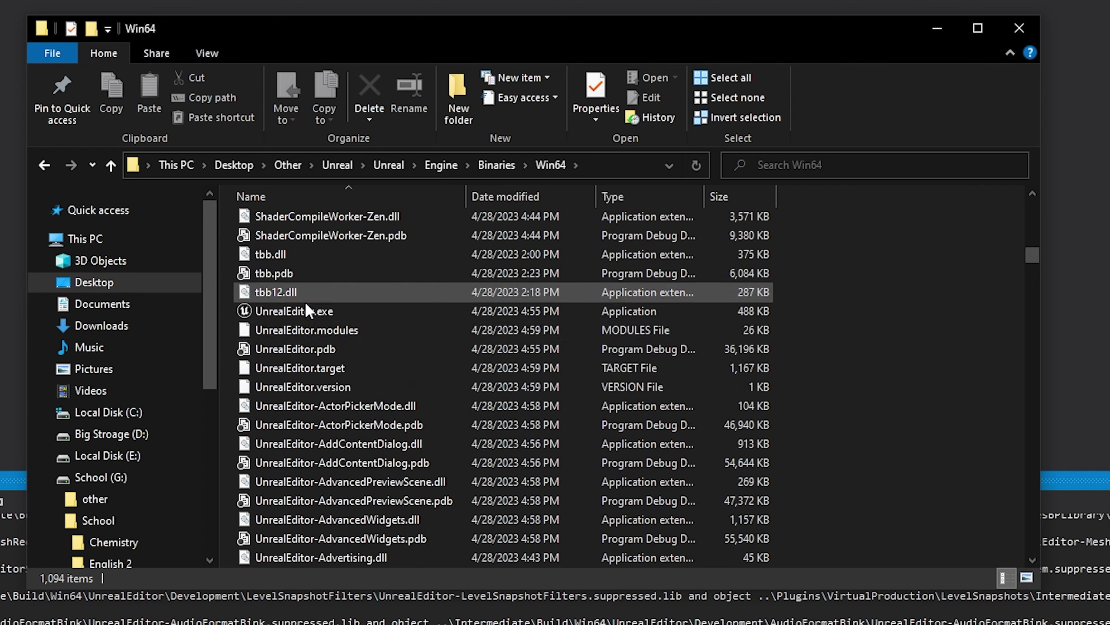
click(291, 310)
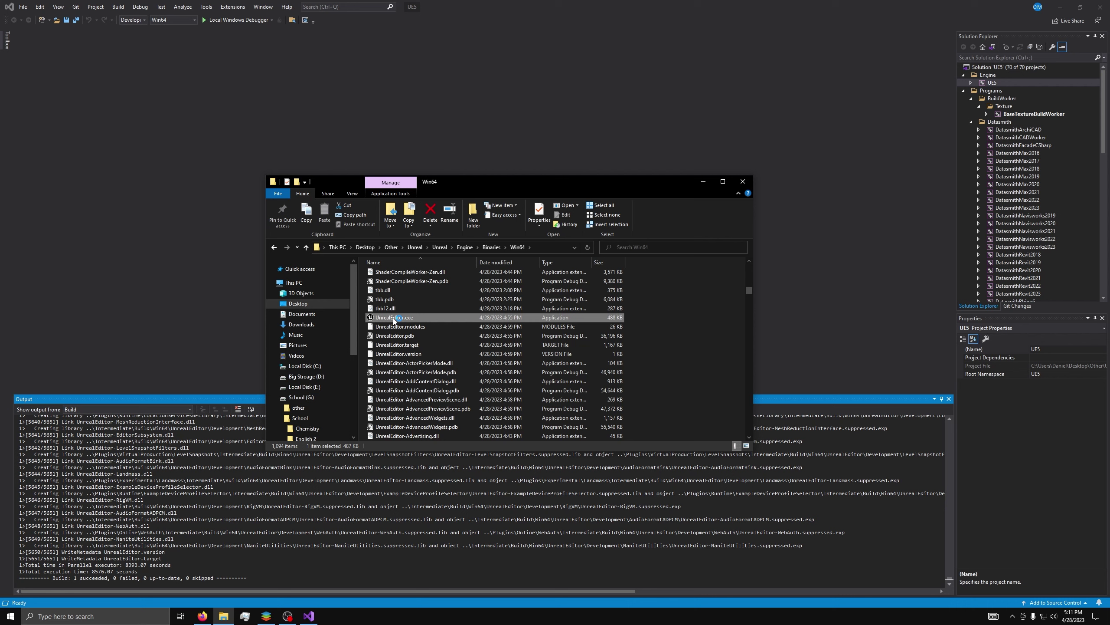
double_click(394, 317)
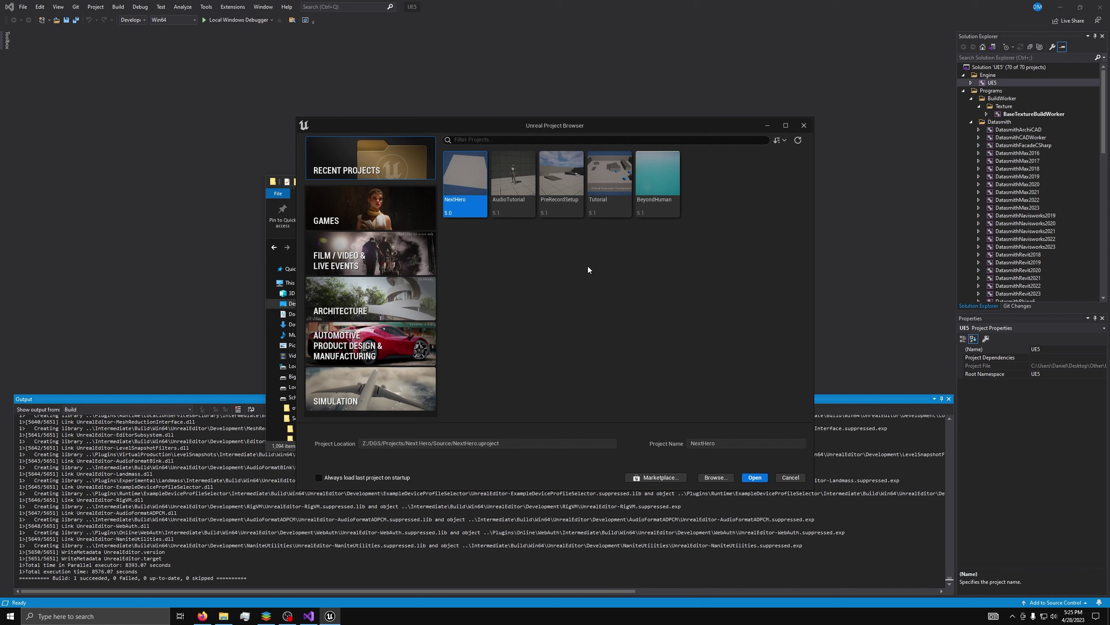
- Choose the Games > Third Person template with Starter Content included
click(428, 210)
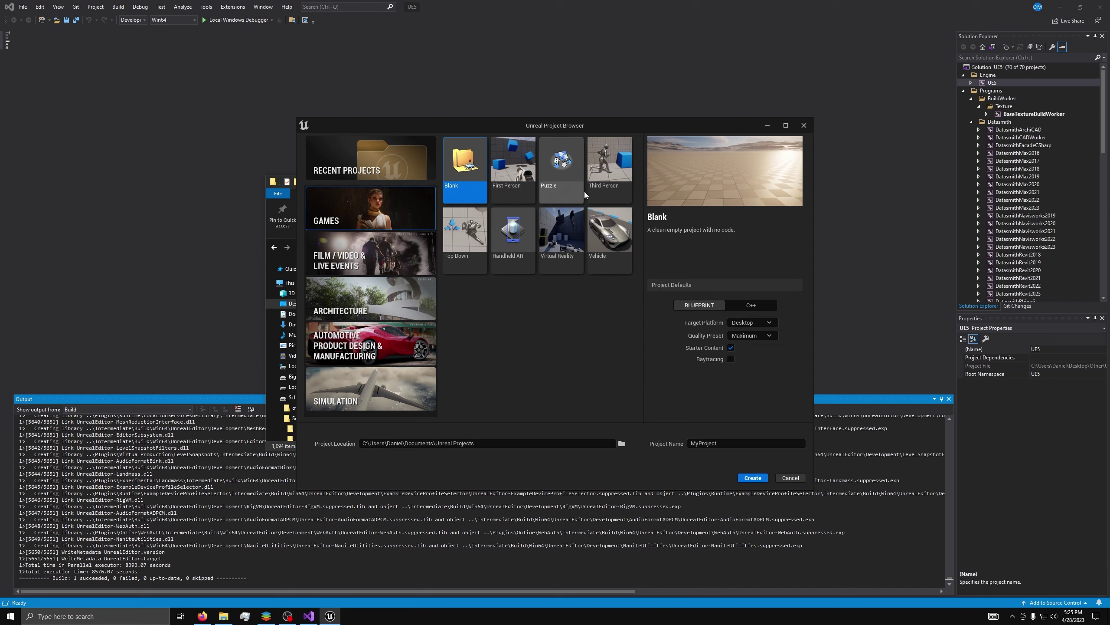
click(608, 184)
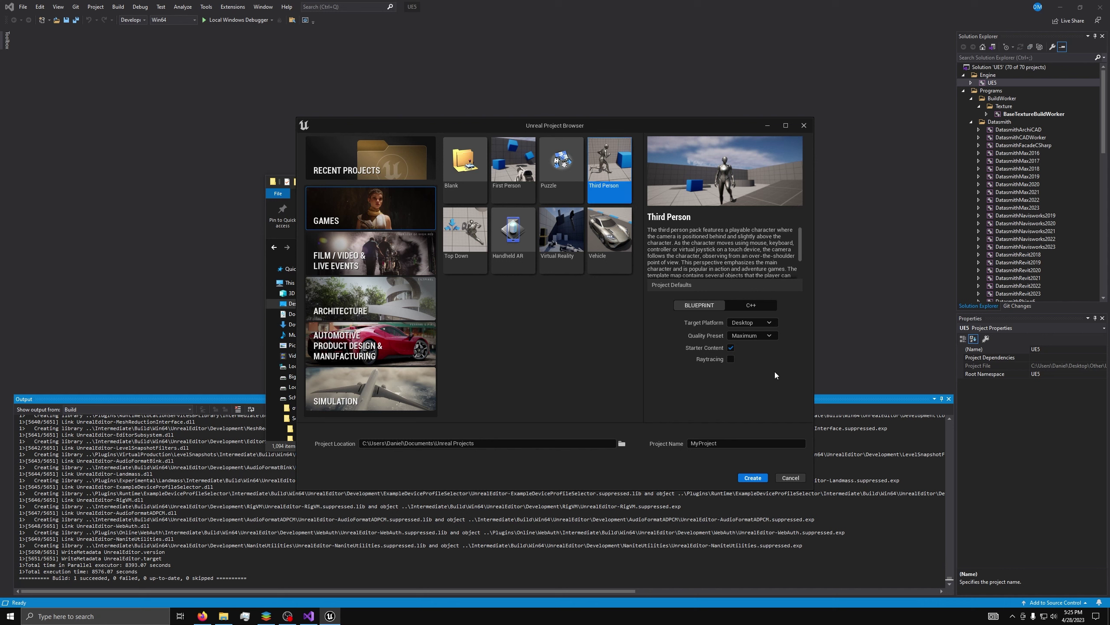
click(728, 346)
- Name the project TutProject and set its location to the Savage Games folder on the Z: drive
drag(700, 445, 692, 445)
text(Tut)
click(621, 444)
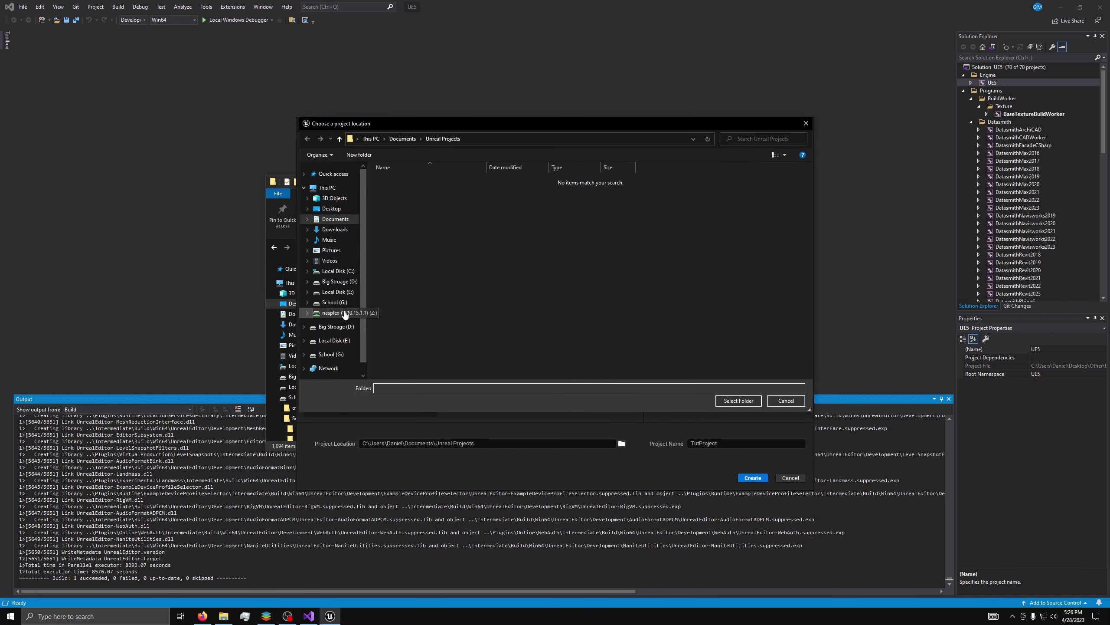
click(332, 312)
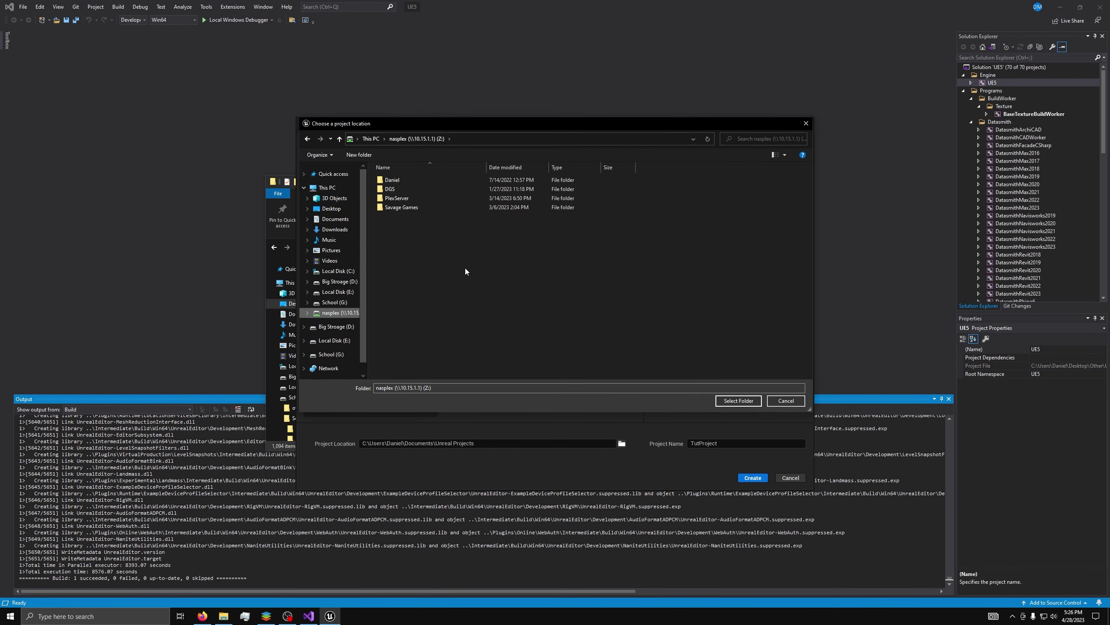
click(401, 207)
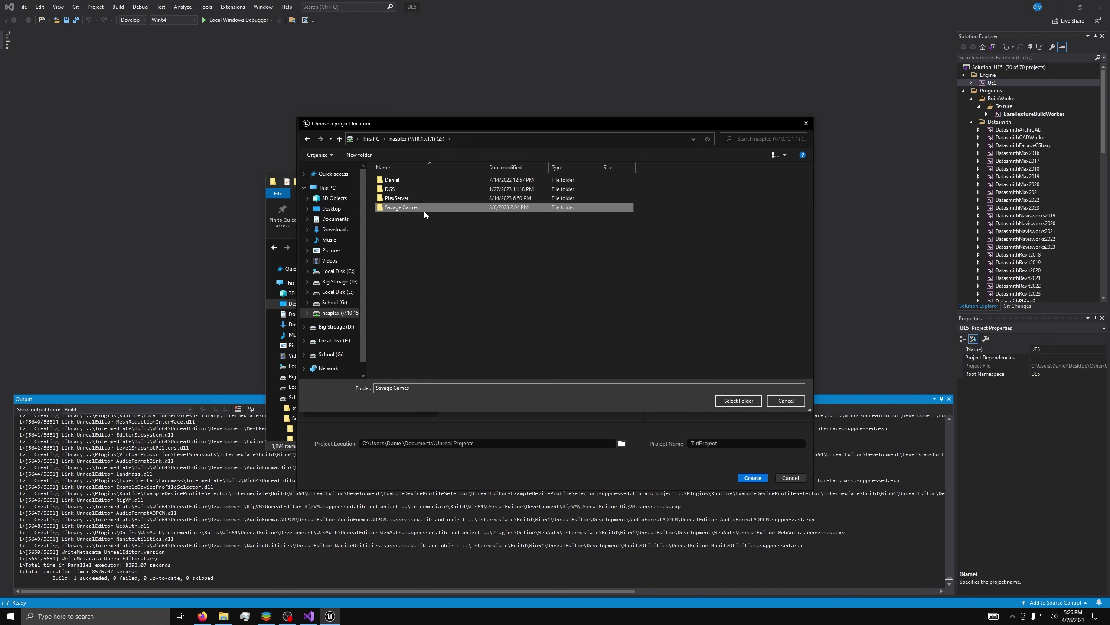
click(738, 401)
- Create the TutProject Third Person project and wait for it to open
click(747, 478)
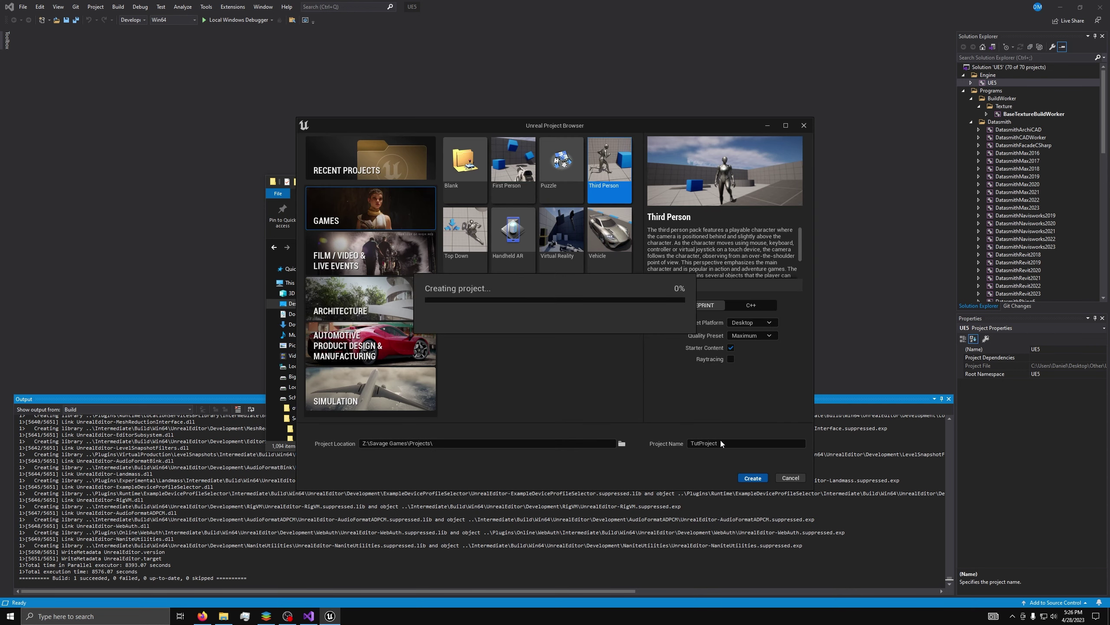